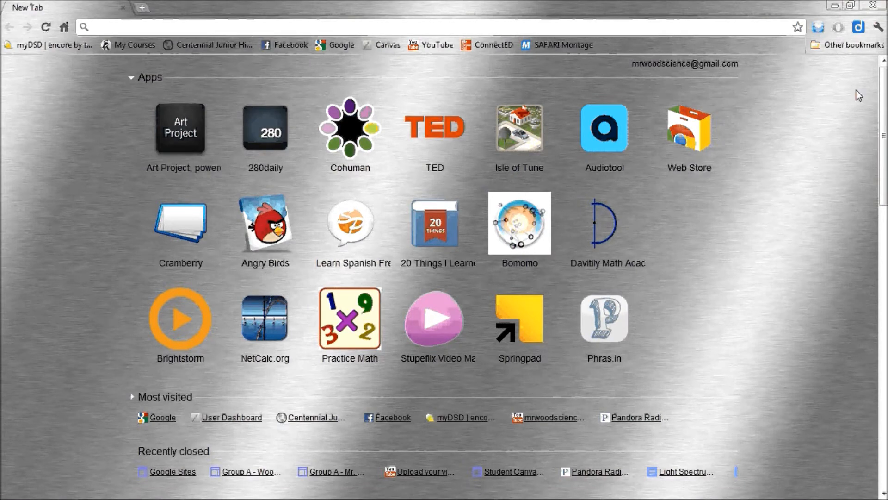
Go to the Chrome Web Store from the new tab by entering "chrome web store" as the address.
scroll(528, 208, down, 5)
scroll(527, 255, up, 5)
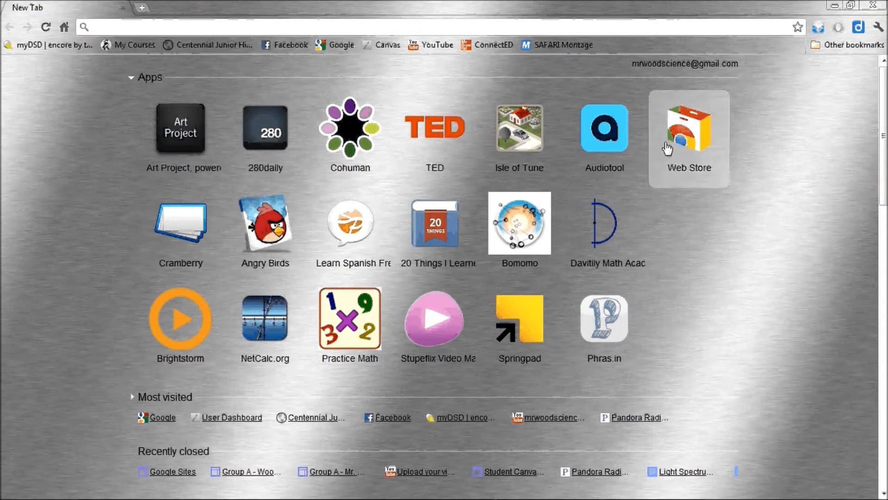
click(563, 28)
text(chrome we)
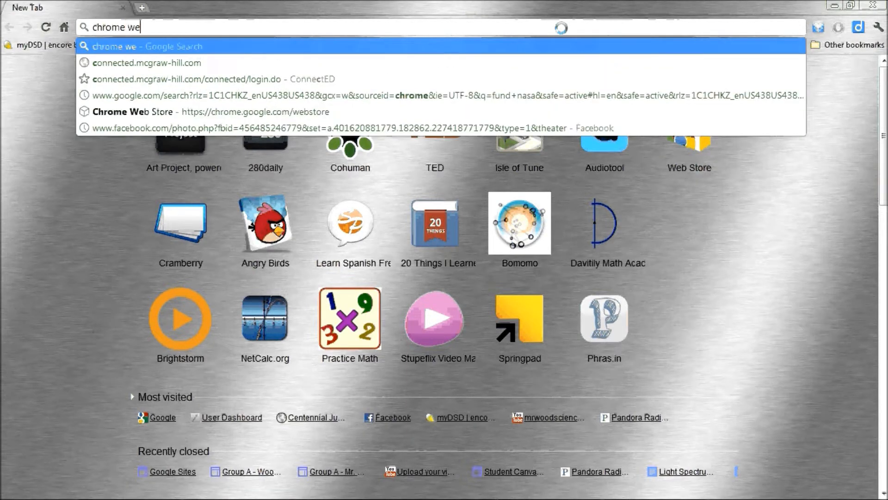
text(b store)
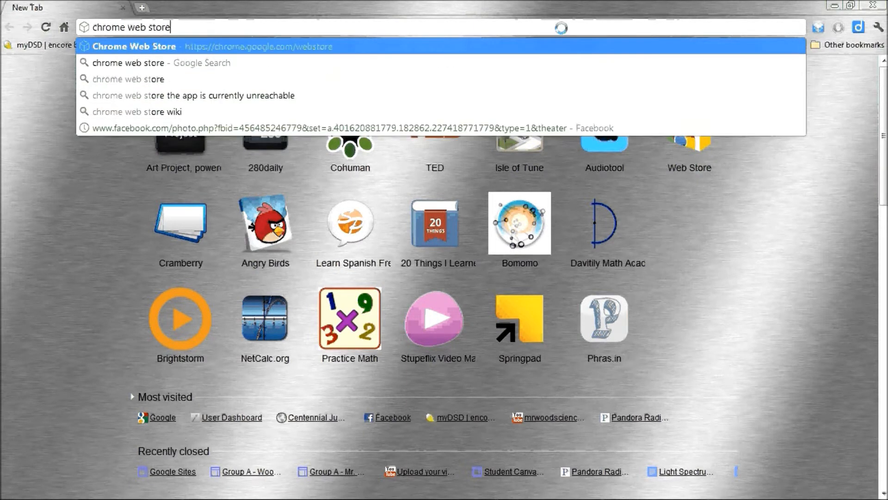
key(Return)
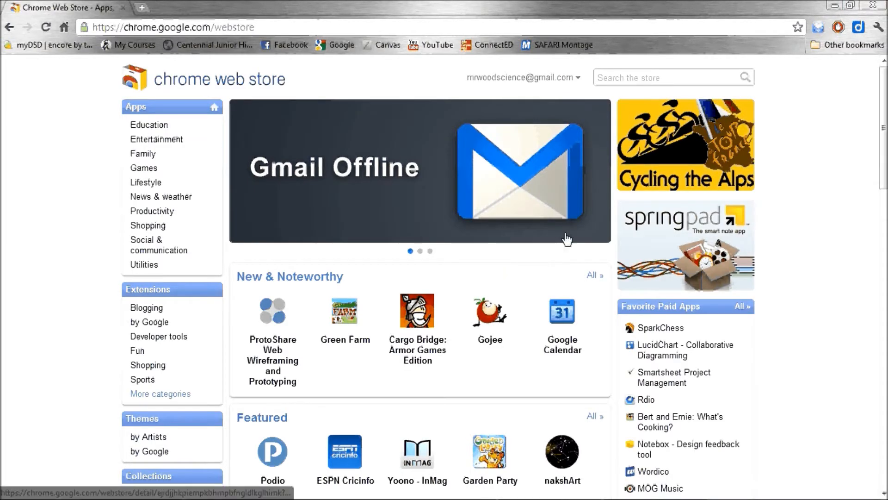
Look over the store's home page, including its categories, collections, and featured, popular and staff-picked apps.
scroll(402, 382, down, 3)
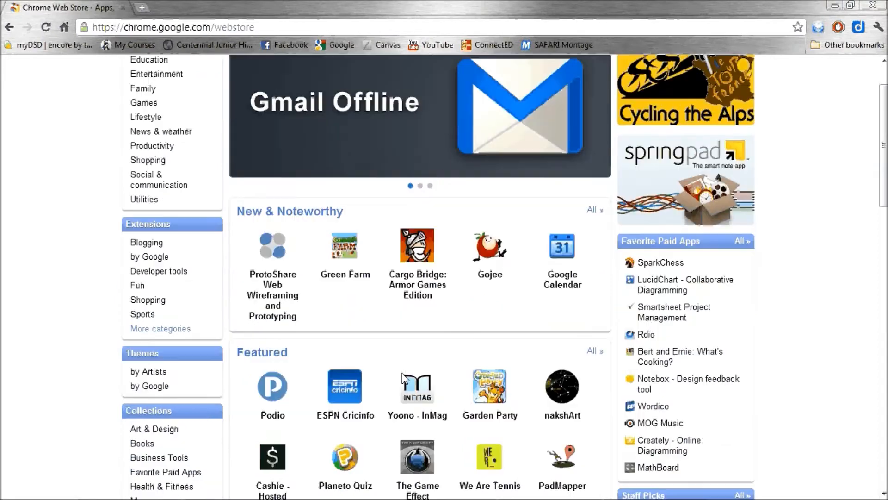
mouse_move(404, 380)
scroll(404, 379, up, 3)
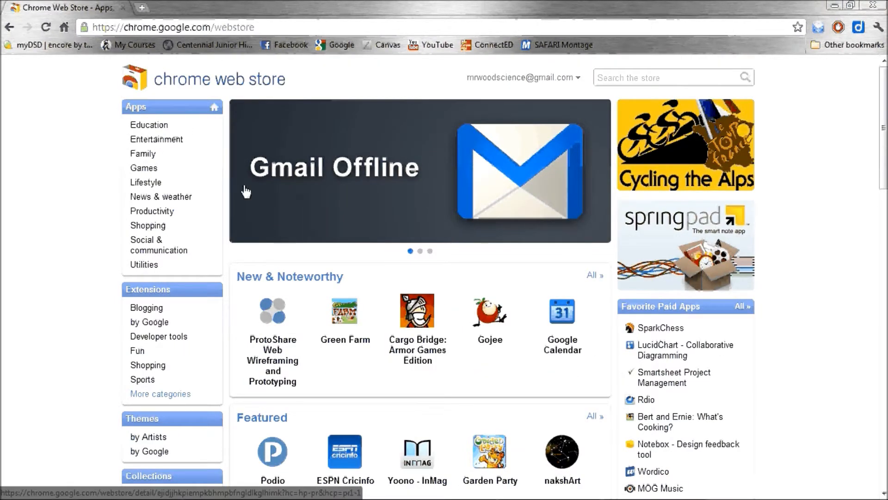
scroll(198, 199, down, 9)
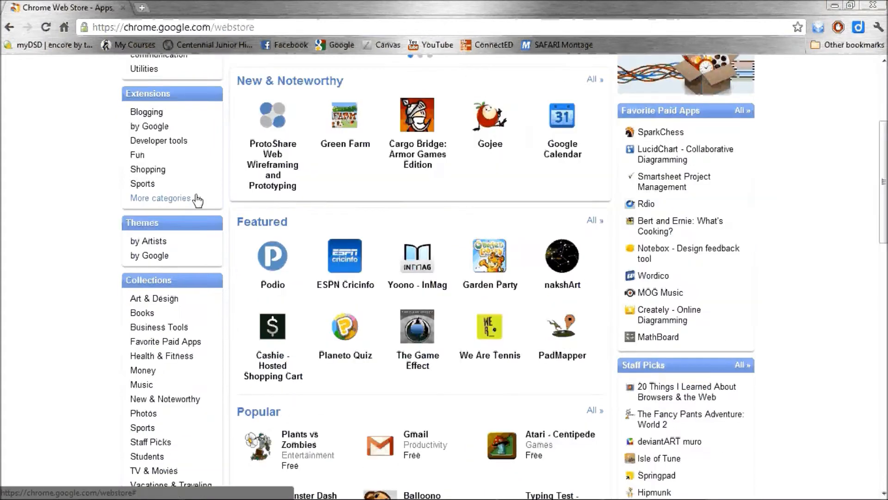
scroll(197, 200, down, 3)
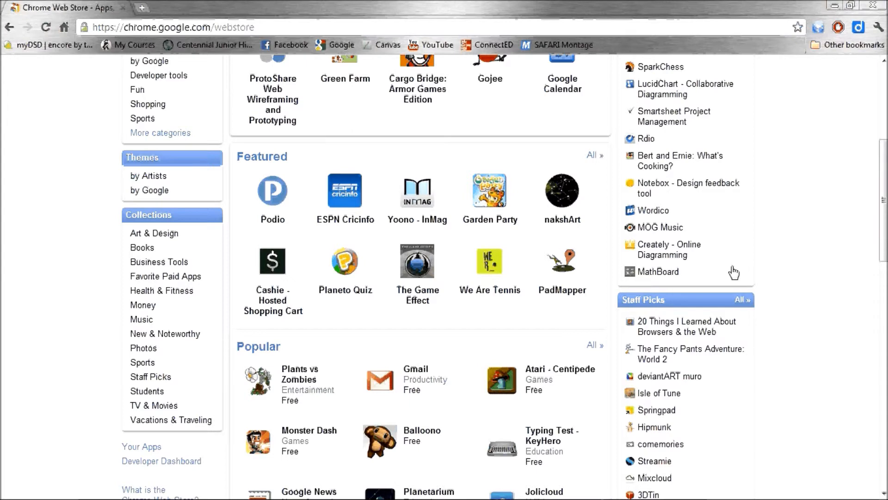
scroll(812, 276, down, 3)
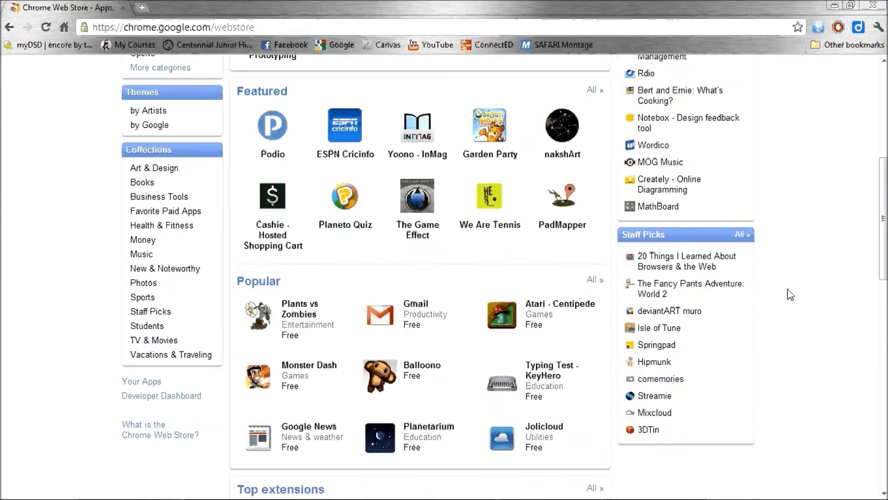
mouse_move(411, 431)
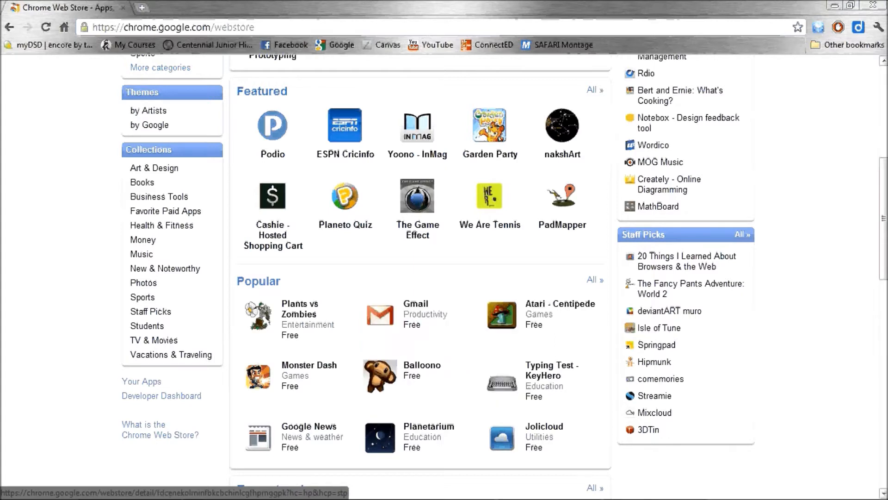
scroll(863, 329, up, 7)
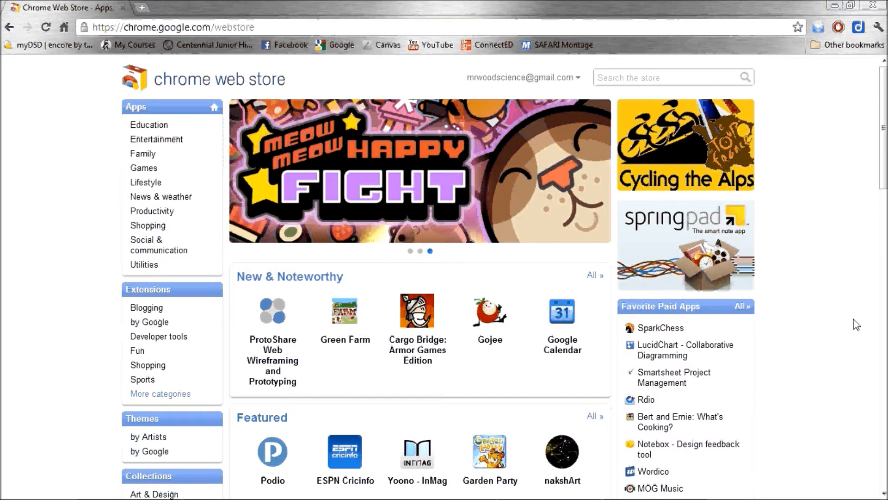
Open the store's Extensions category and look through its featured and popular extensions.
click(149, 291)
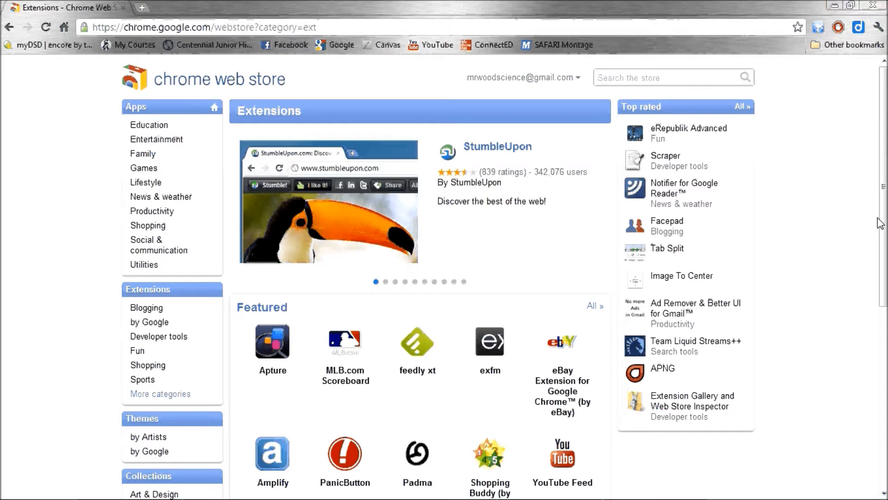
scroll(815, 379, down, 3)
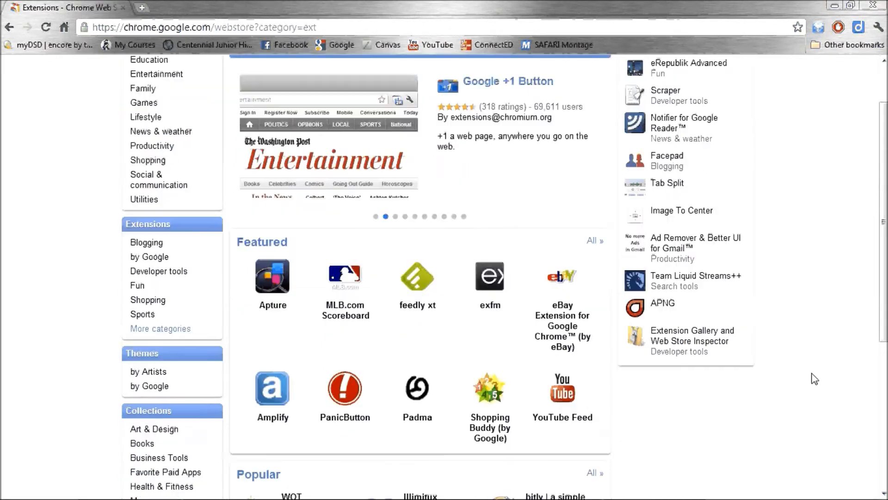
scroll(815, 378, down, 1)
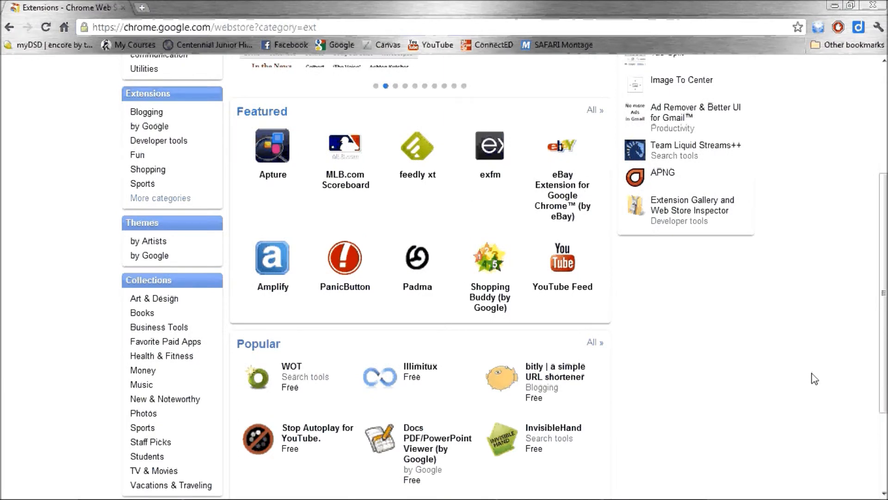
scroll(815, 379, down, 3)
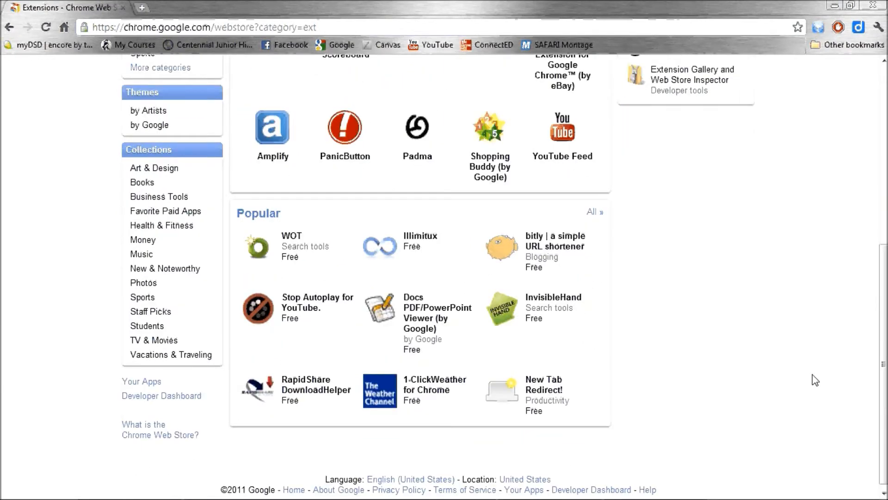
scroll(816, 380, up, 5)
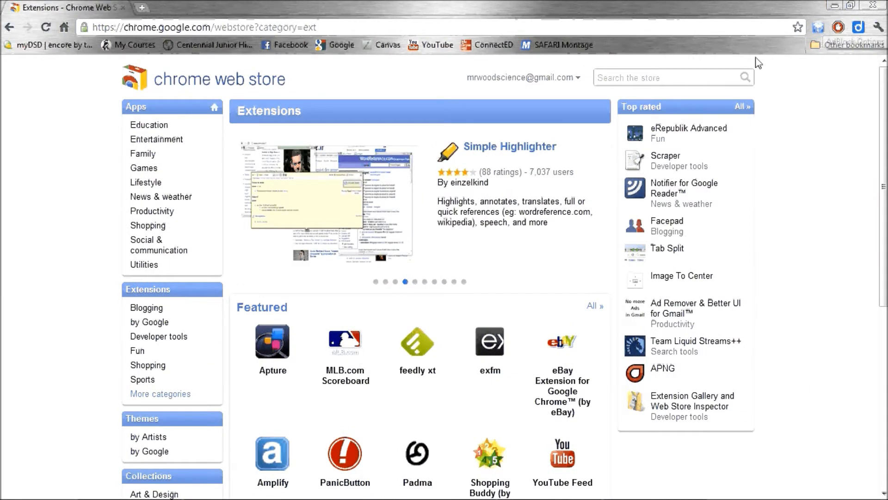
Search the web store for "adblocker" and look at the AdBlock extension among the results.
click(696, 75)
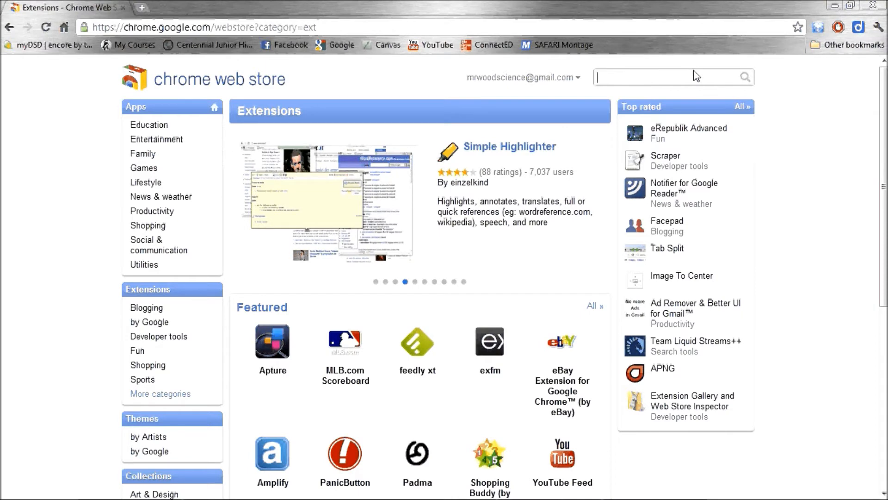
text(ad)
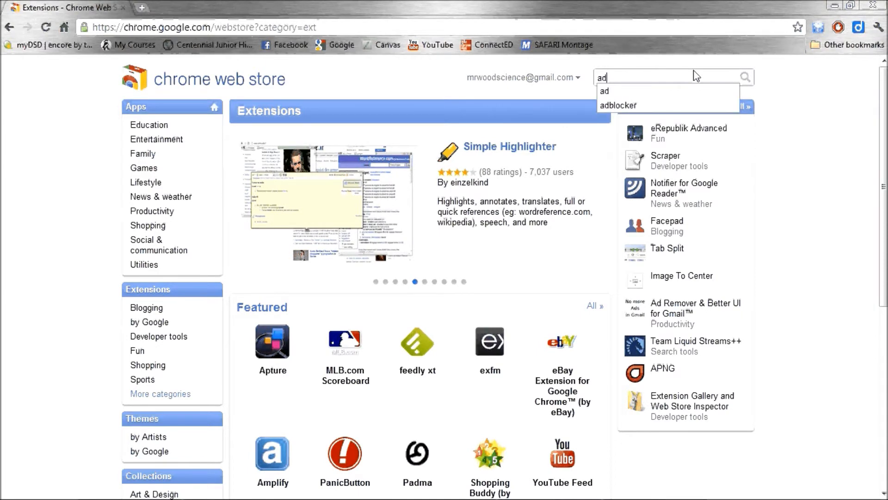
key(Down)
key(Down)
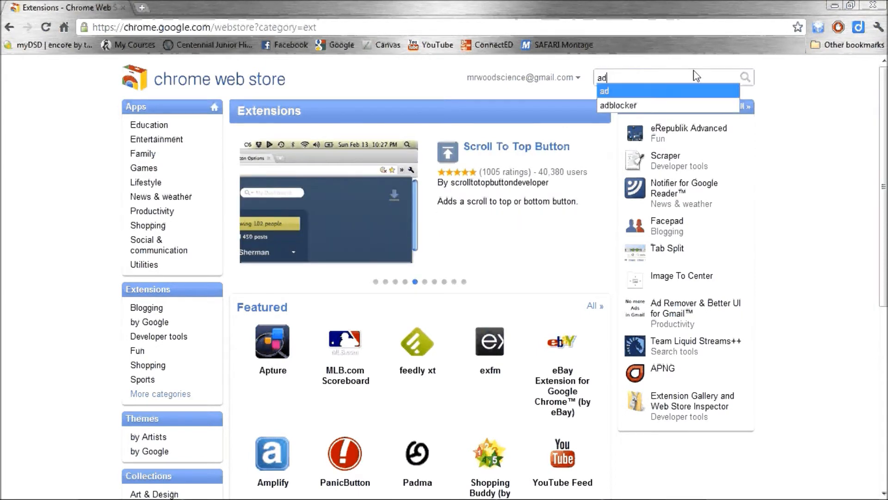
key(Return)
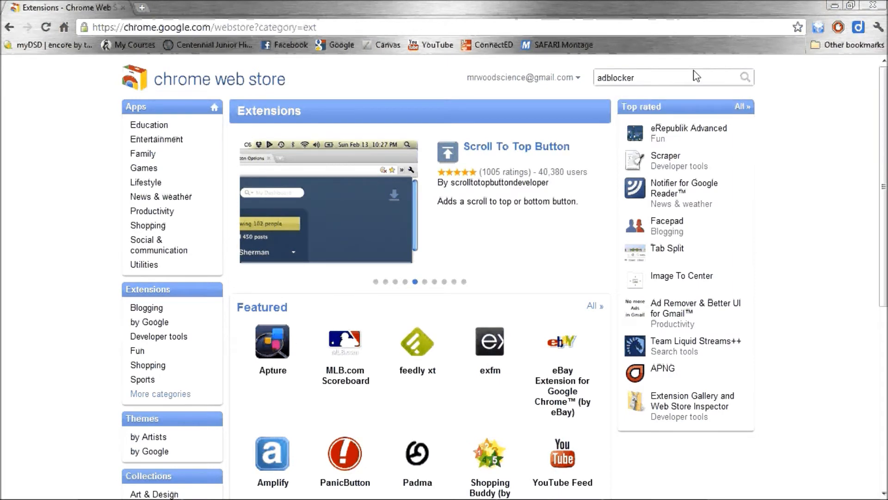
click(745, 78)
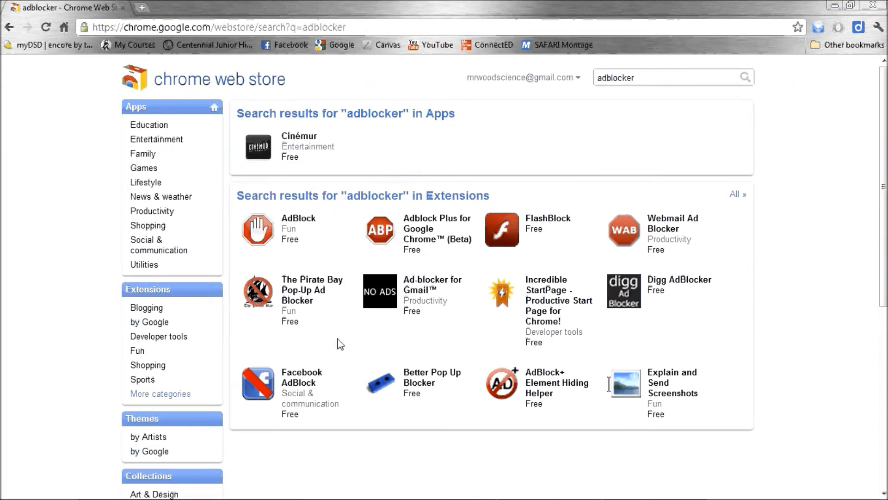
mouse_move(279, 226)
Replace the store search term with "filter" and run the search.
drag(650, 77, 391, 66)
text(filter)
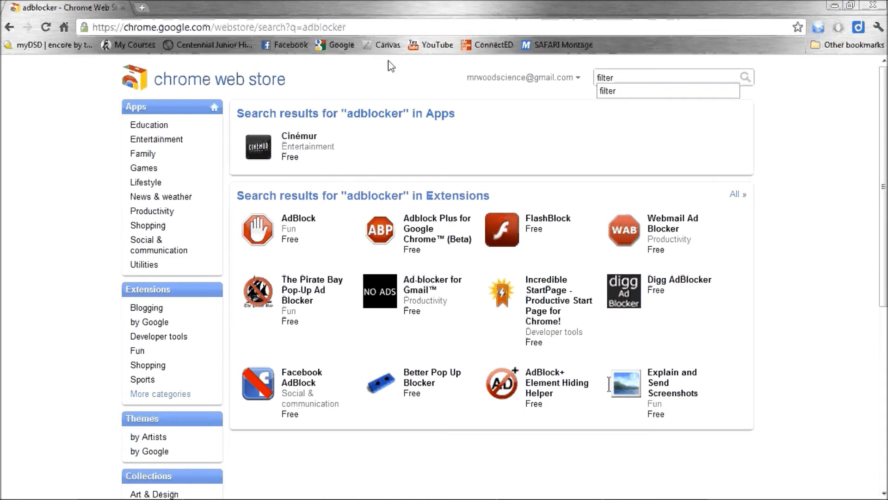
key(Return)
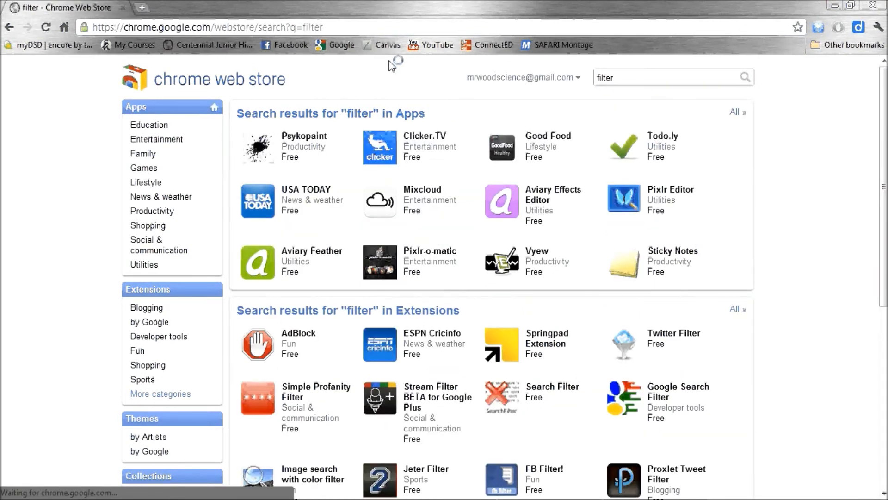
Examine the apps and extensions found for "filter", including the Simple Profanity Filter and Search Filter extensions.
scroll(435, 264, down, 2)
scroll(435, 264, down, 1)
mouse_move(307, 267)
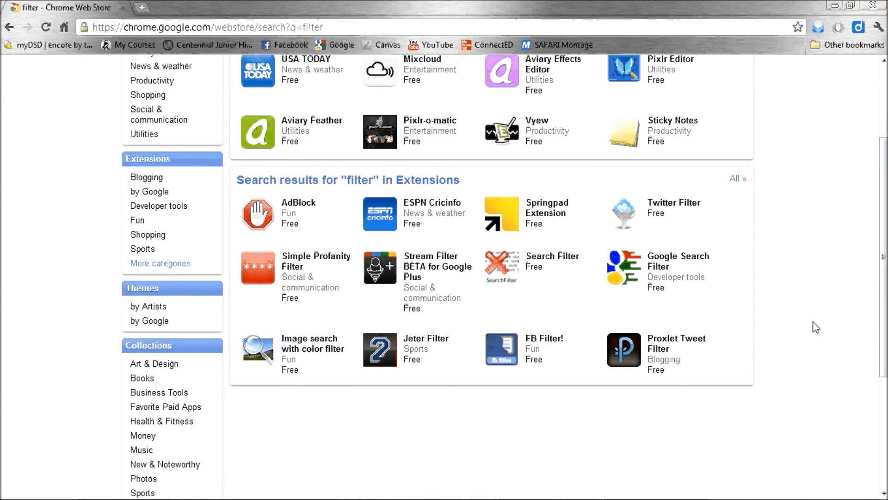
scroll(816, 327, up, 3)
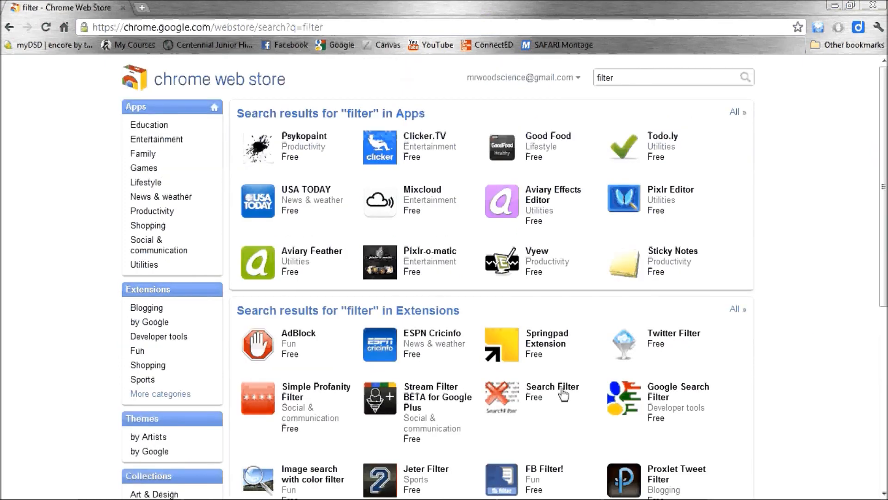
mouse_move(562, 393)
scroll(804, 433, down, 3)
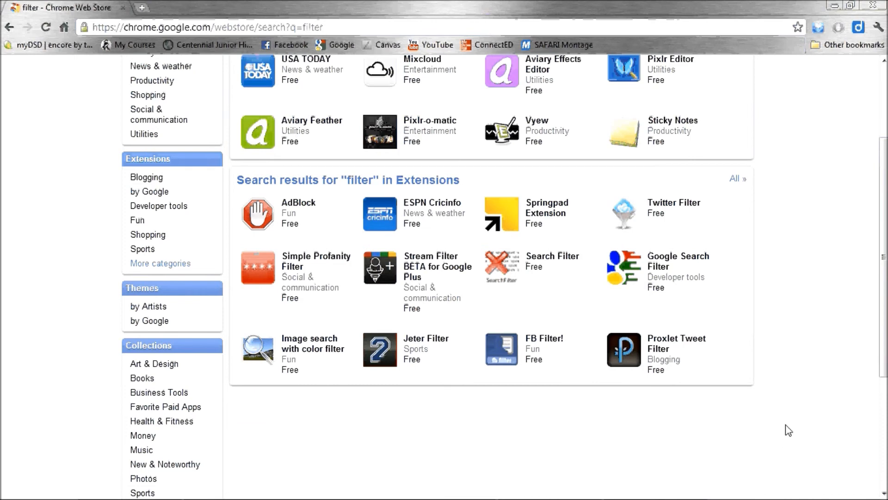
scroll(789, 259, up, 3)
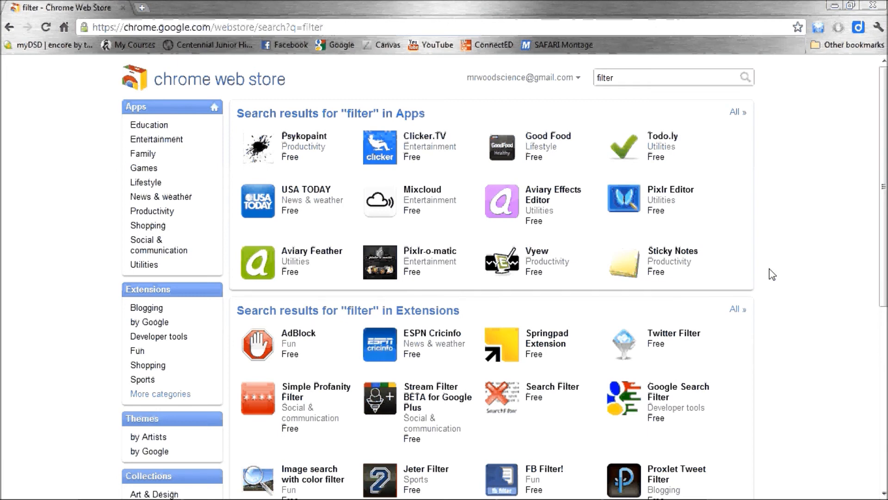
scroll(772, 275, down, 3)
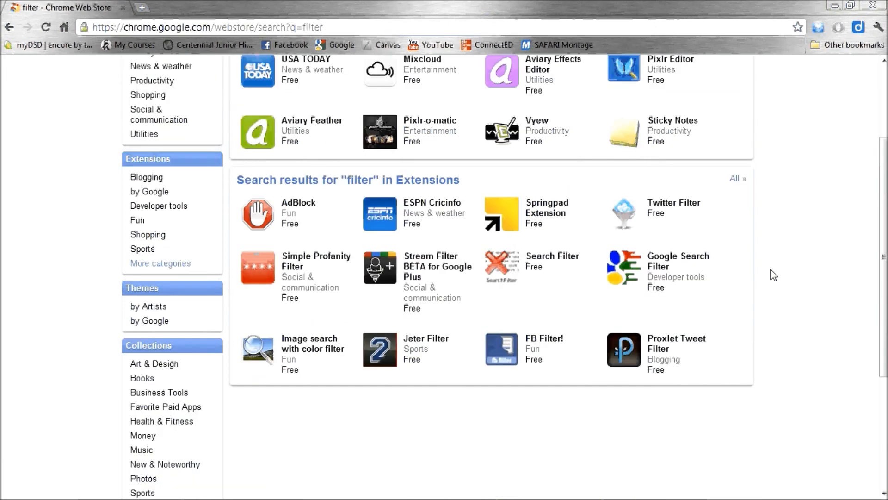
scroll(772, 275, down, 1)
scroll(772, 275, up, 2)
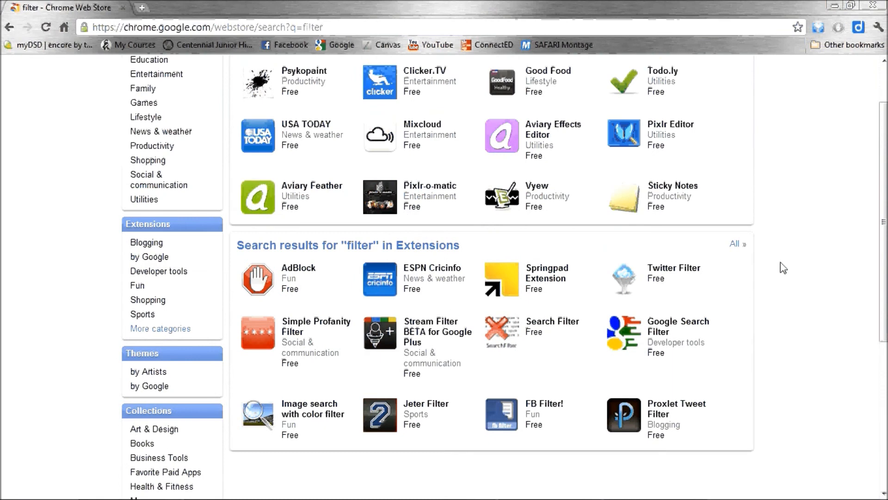
scroll(781, 269, up, 2)
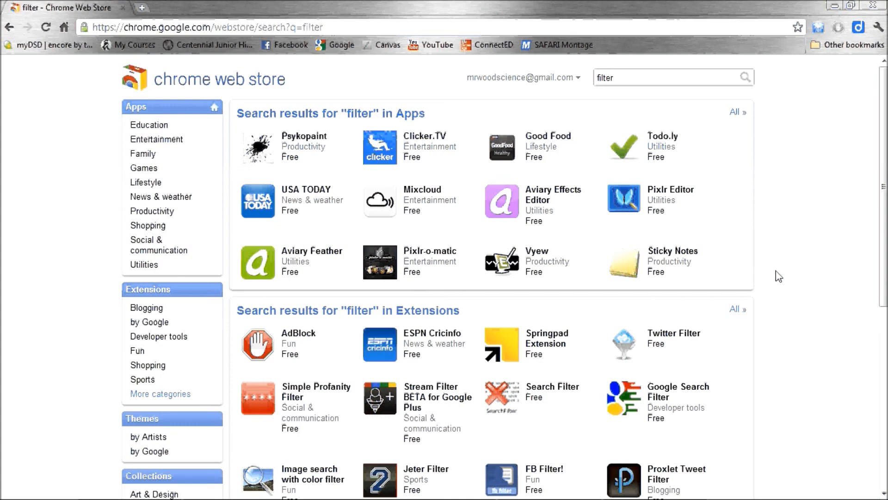
mouse_move(761, 498)
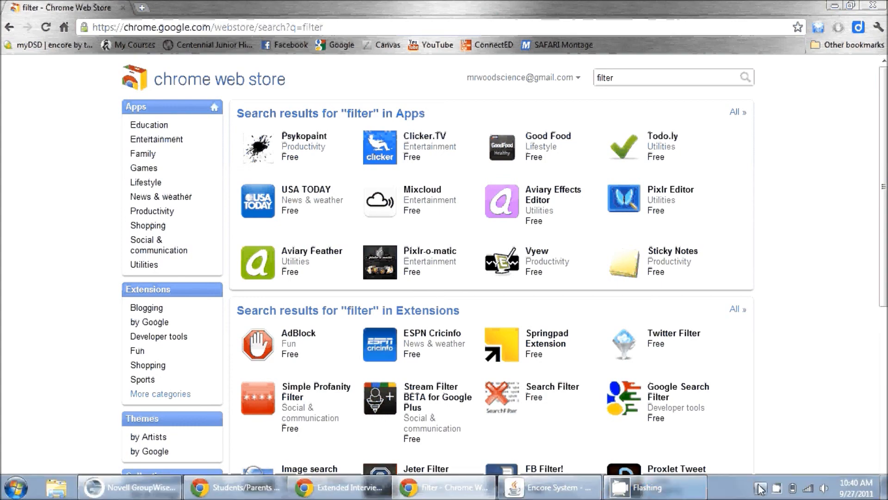
right_click(761, 488)
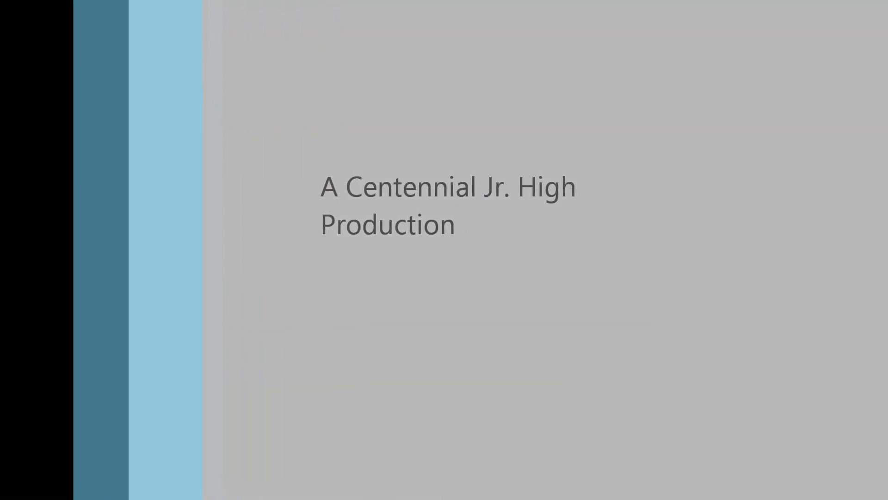